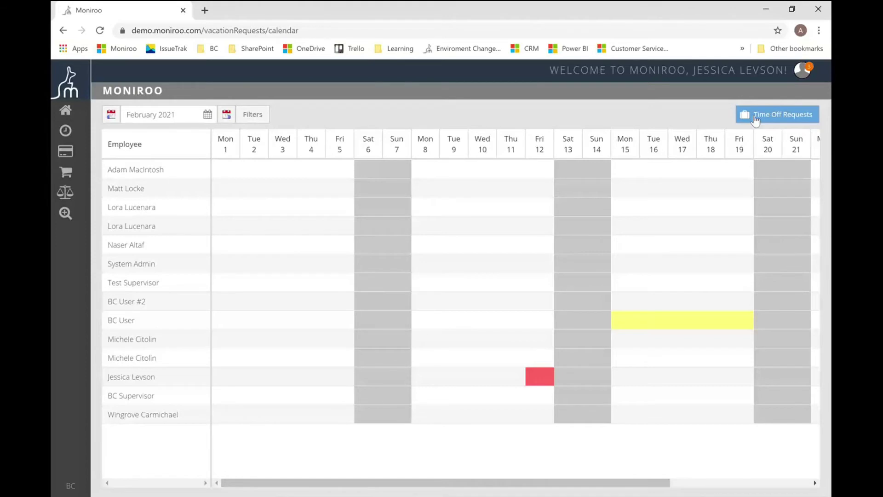
# Start a new time-off request with Vacation as the reason.
pyautogui.click(756, 118)
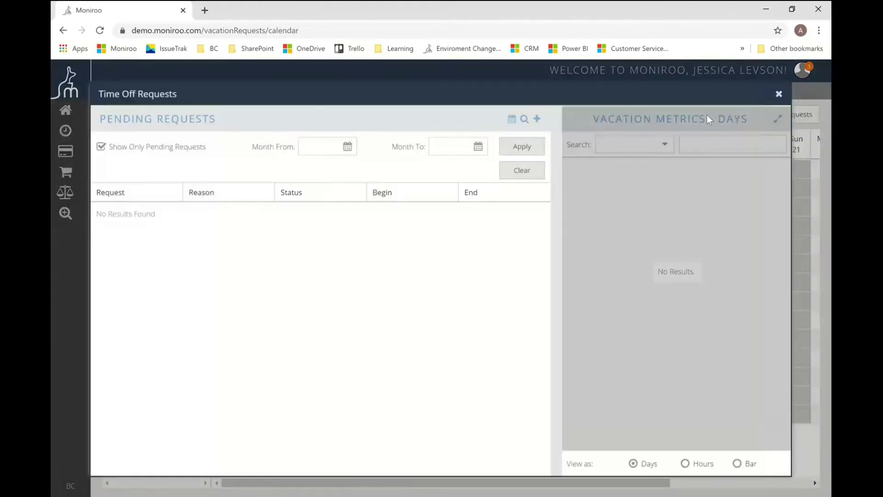
pyautogui.click(537, 120)
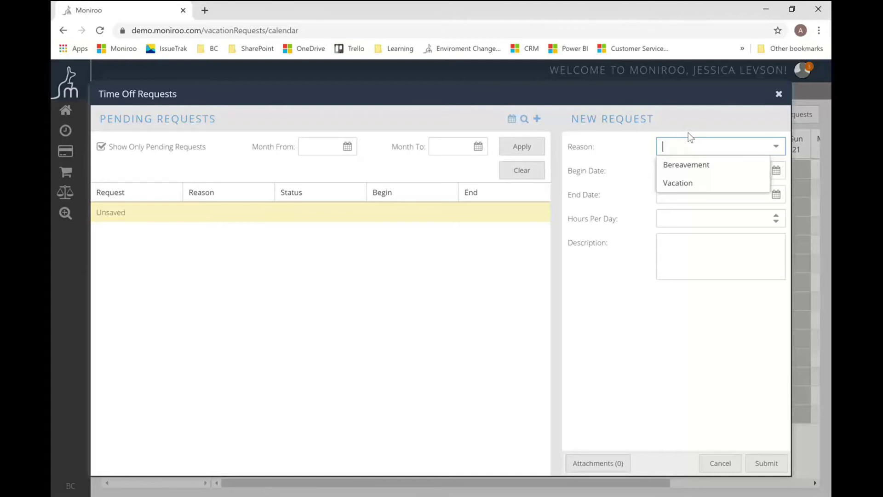
pyautogui.click(711, 184)
# Set the dates from April 1 to April 5, 2021, with description 'long weekend'.
pyautogui.click(777, 172)
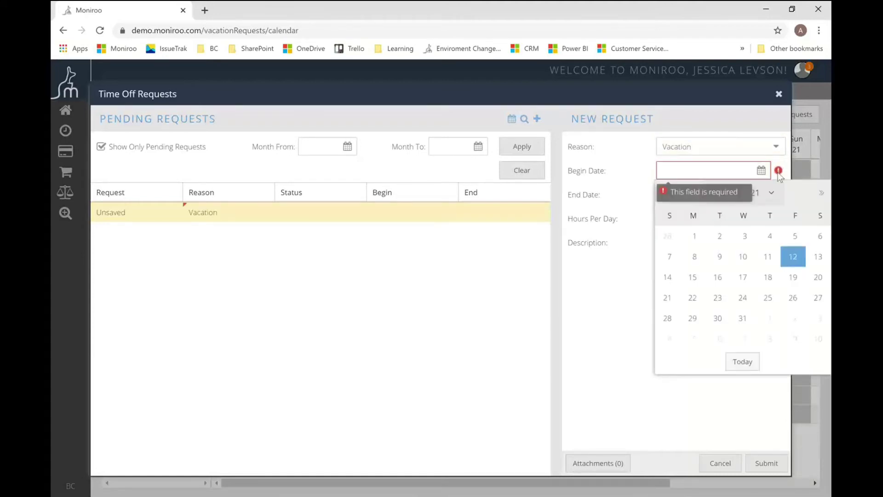
pyautogui.click(822, 193)
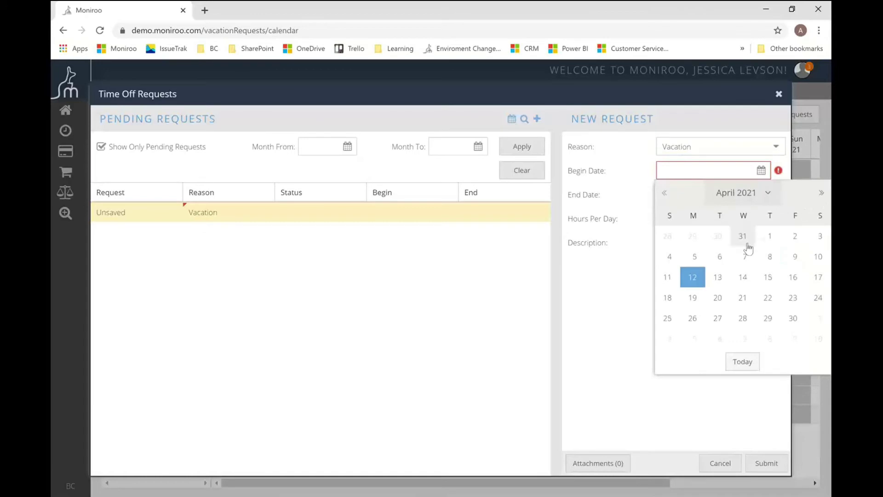
pyautogui.click(771, 236)
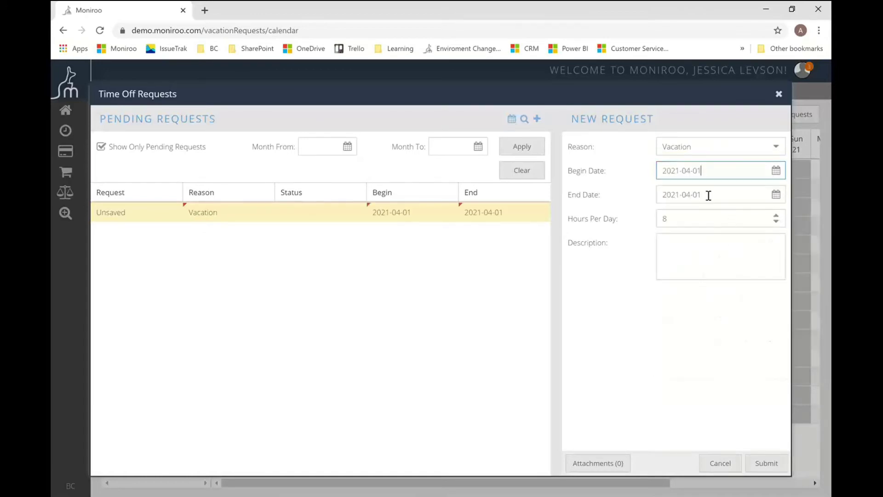
pyautogui.click(762, 199)
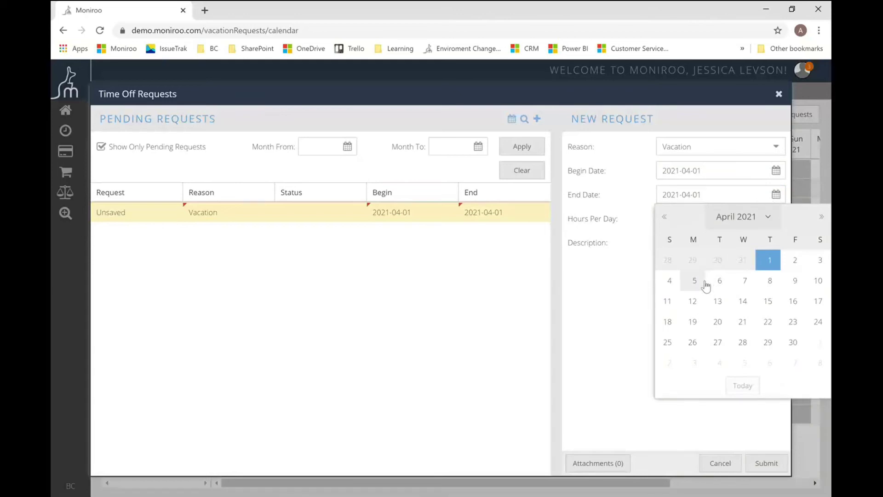
pyautogui.click(705, 281)
pyautogui.click(700, 251)
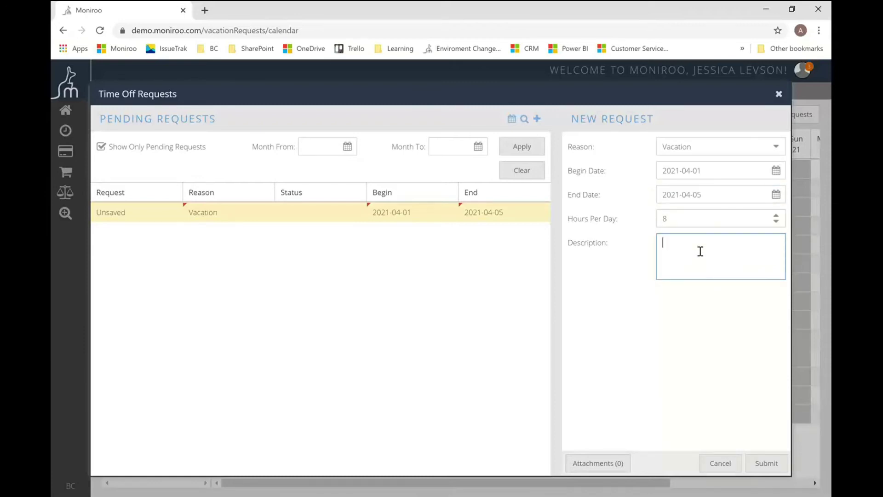
pyautogui.write('long weekend')
# Submit request VR0000076, then list all requests, including approved ones, not just pending.
pyautogui.click(767, 464)
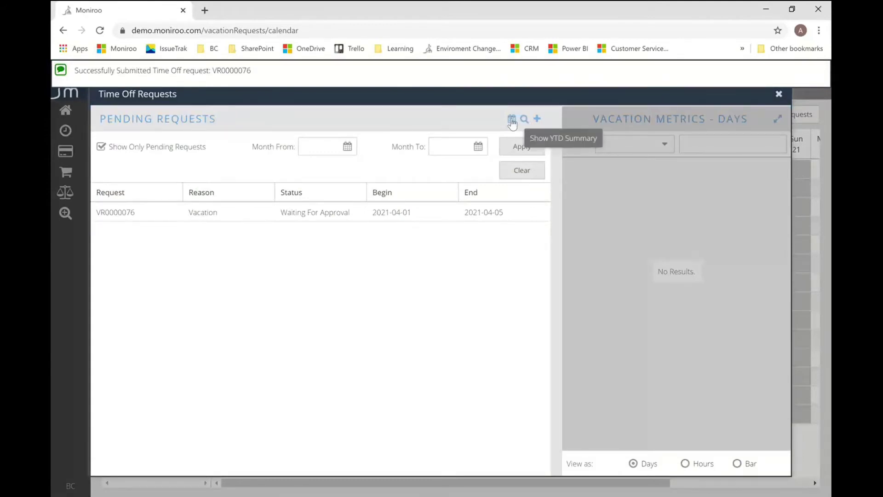
pyautogui.click(123, 146)
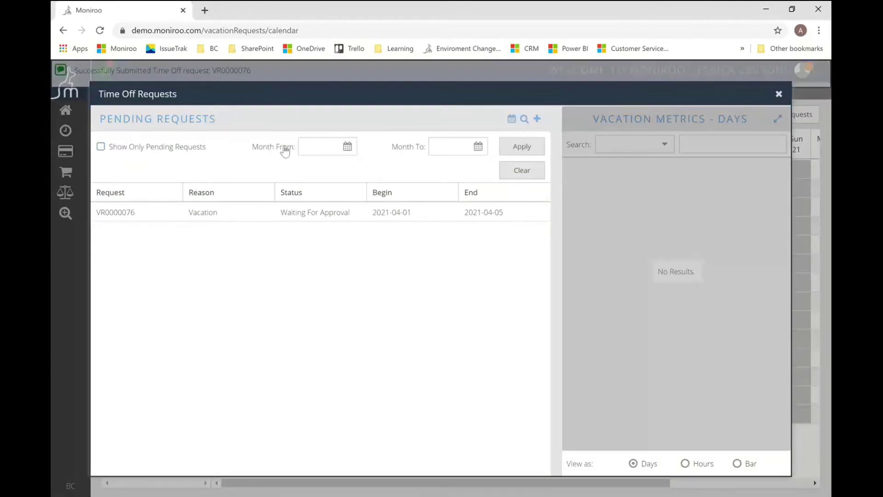
pyautogui.click(523, 157)
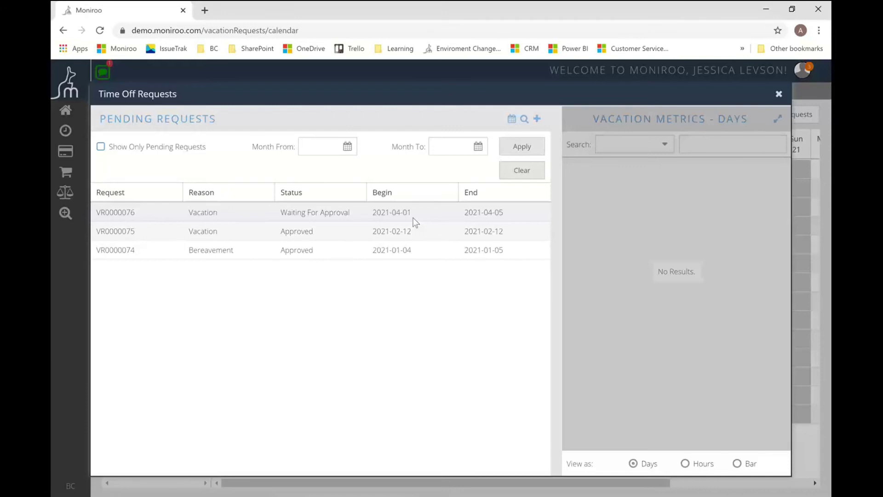
# Log out of the employee account.
pyautogui.click(778, 94)
pyautogui.click(805, 70)
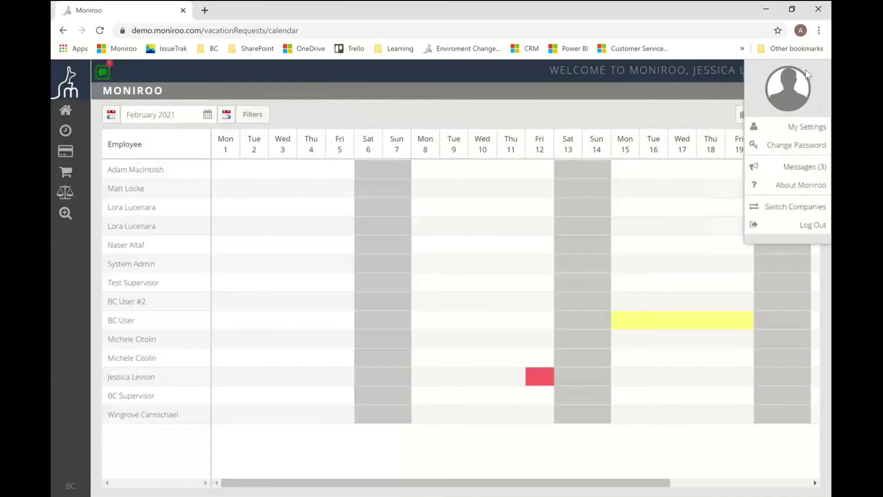
pyautogui.click(797, 228)
pyautogui.press('Return')
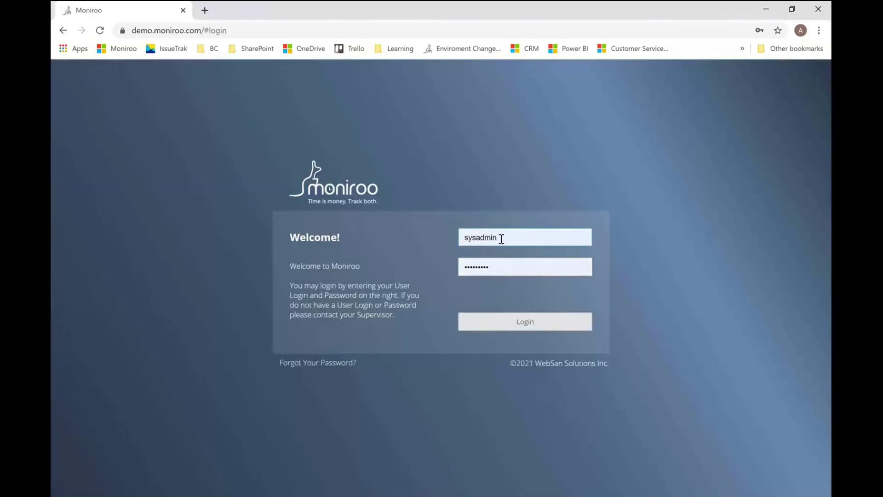
# Sign in as supervisor 'mgr1'.
pyautogui.doubleClick(501, 238)
pyautogui.write('mgr1')
pyautogui.press('Tab')
pyautogui.press('Return')
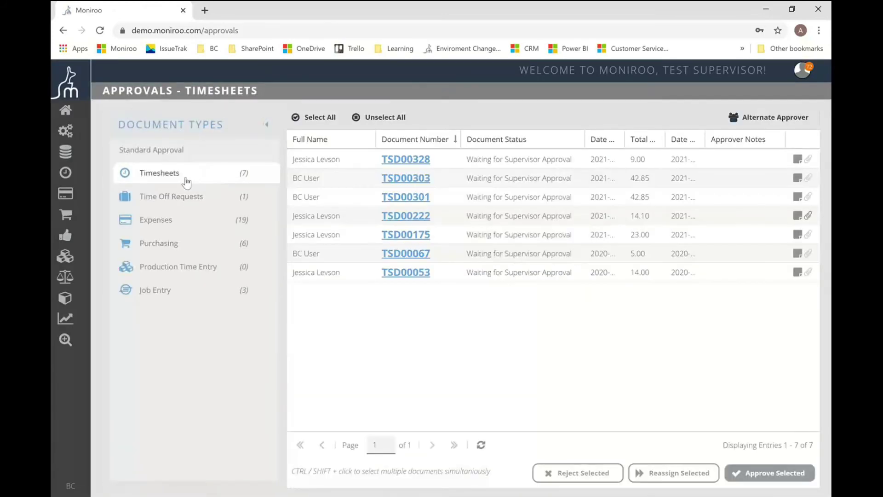
# Show pending Time Off Requests and collapse the Document Types panel to widen the table.
pyautogui.click(176, 200)
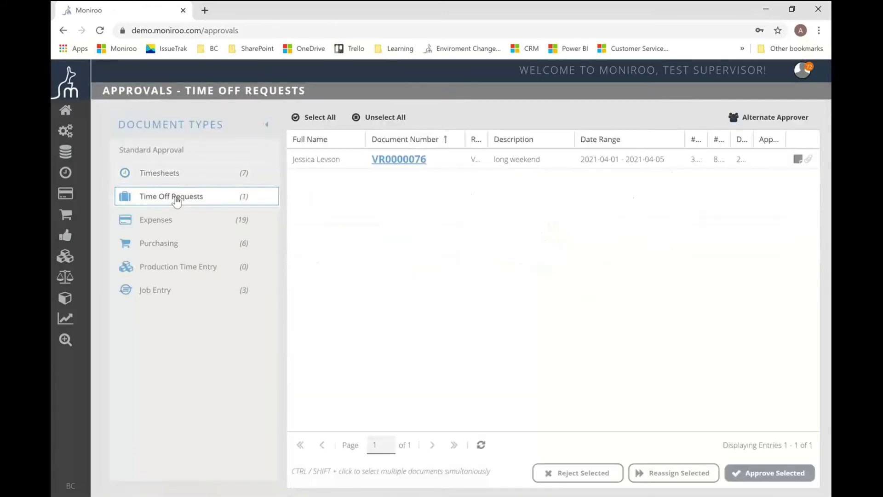
pyautogui.click(266, 127)
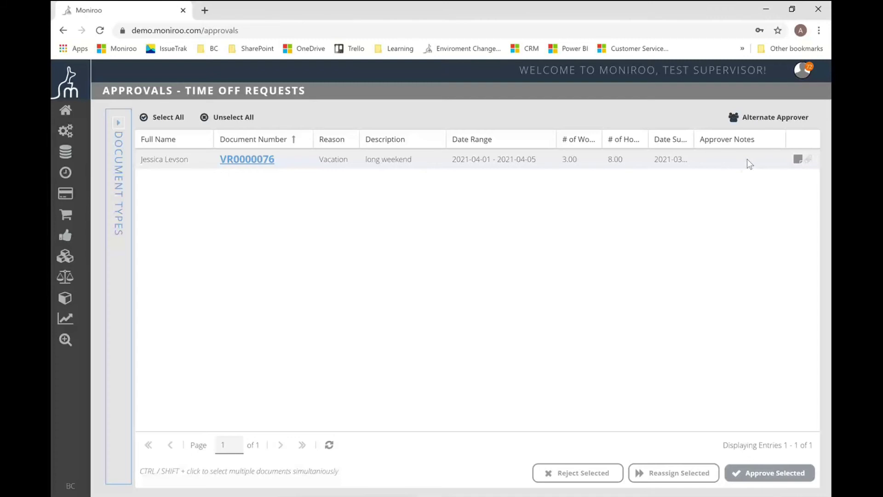
pyautogui.doubleClick(303, 161)
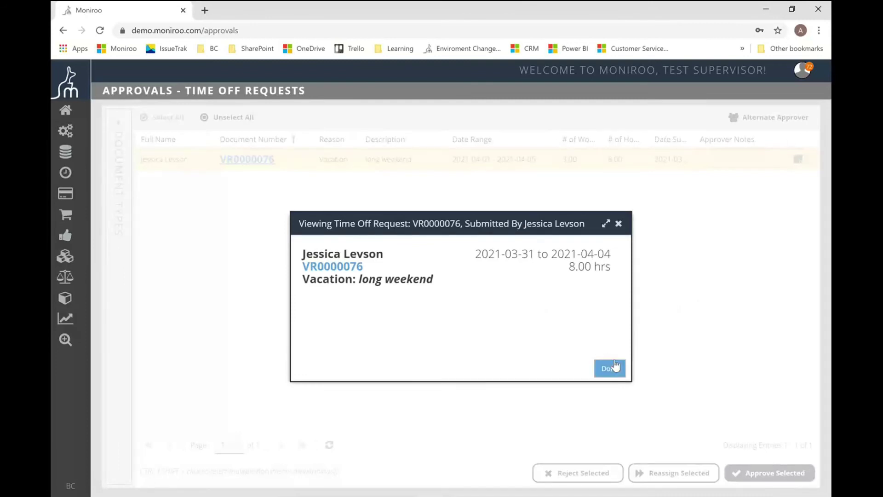
pyautogui.click(616, 366)
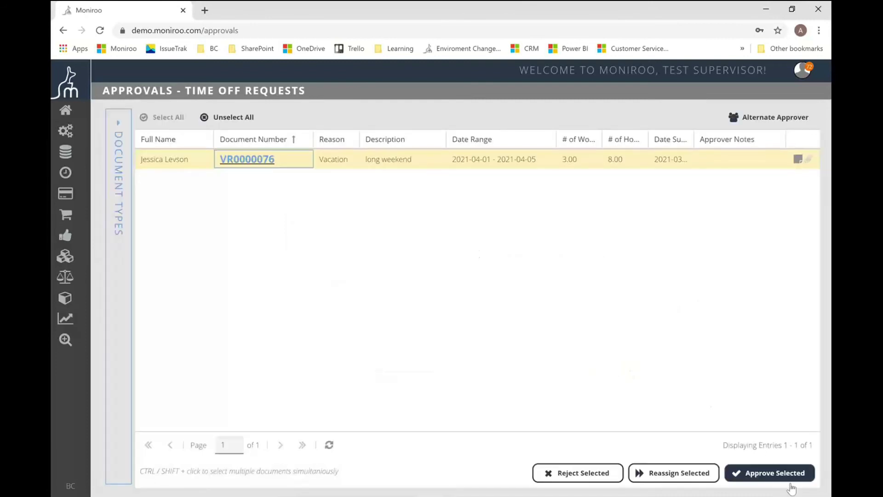
pyautogui.click(777, 473)
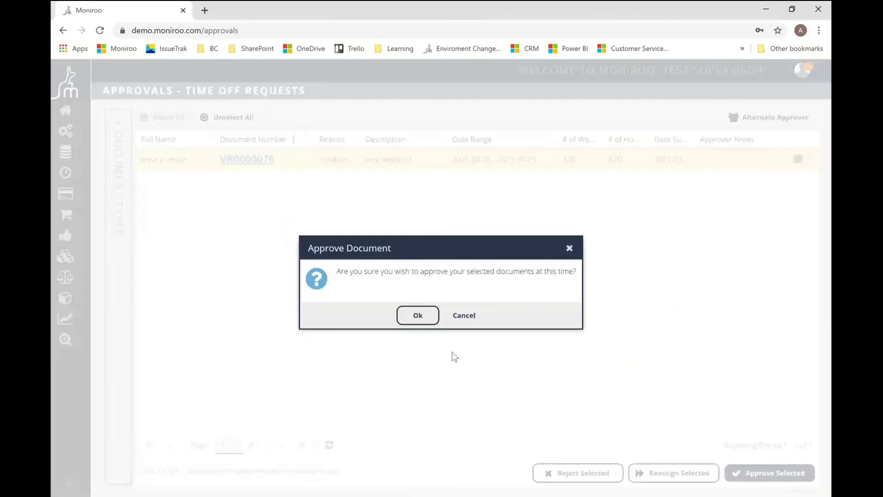
pyautogui.click(419, 318)
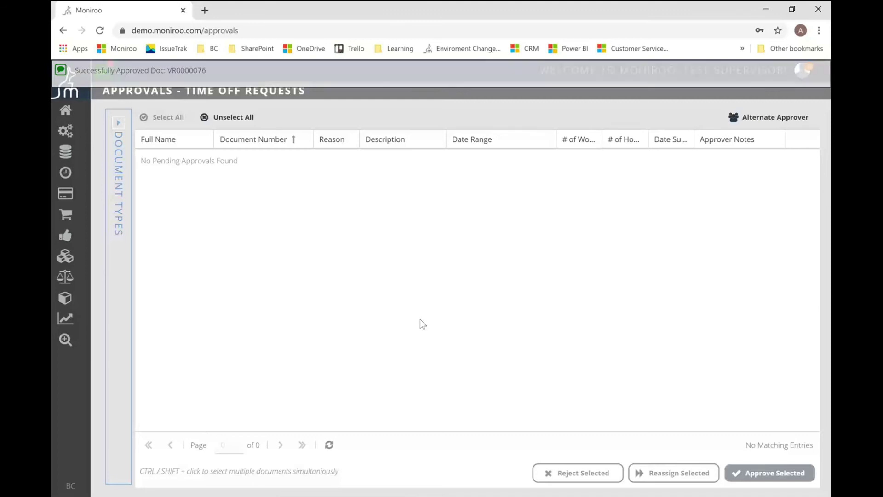
# In System Settings, show the Time Off Requests reasons and open the Vacation reason.
pyautogui.click(67, 132)
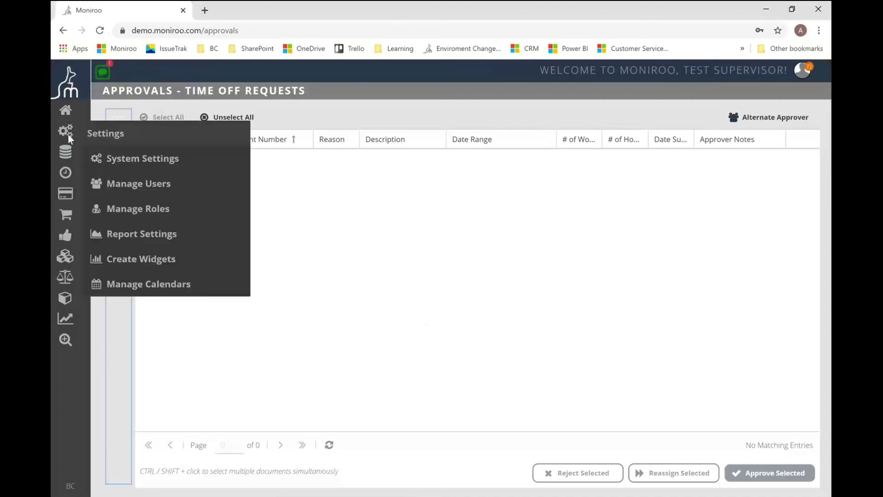
pyautogui.click(151, 158)
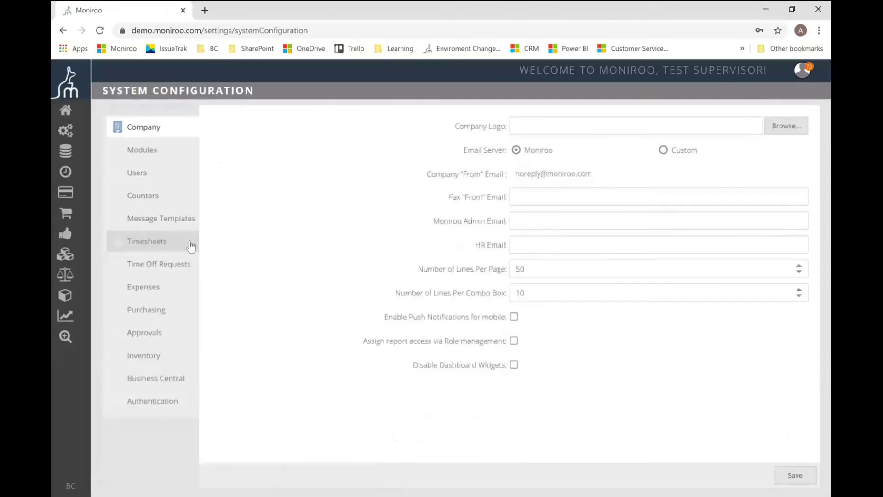
pyautogui.click(156, 263)
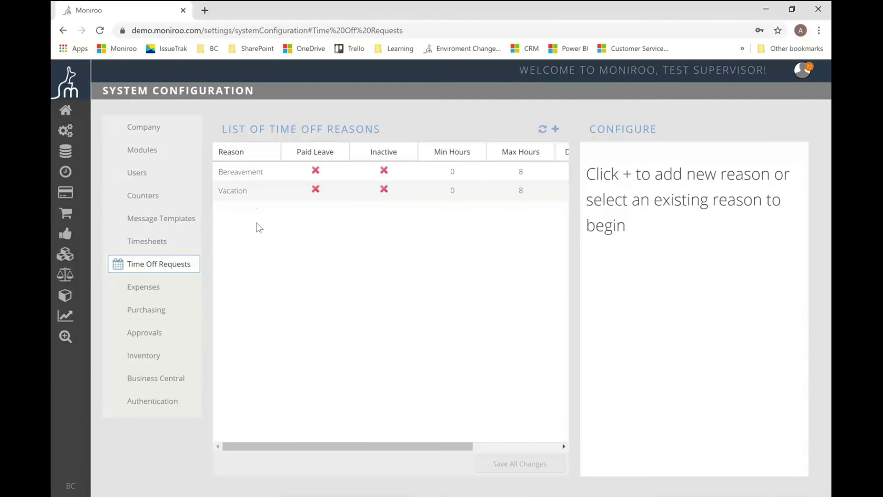
pyautogui.click(446, 192)
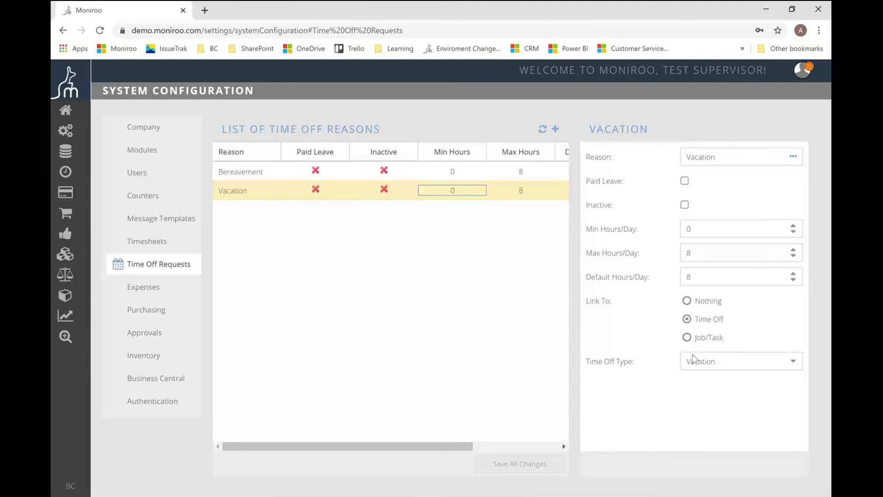
pyautogui.click(454, 173)
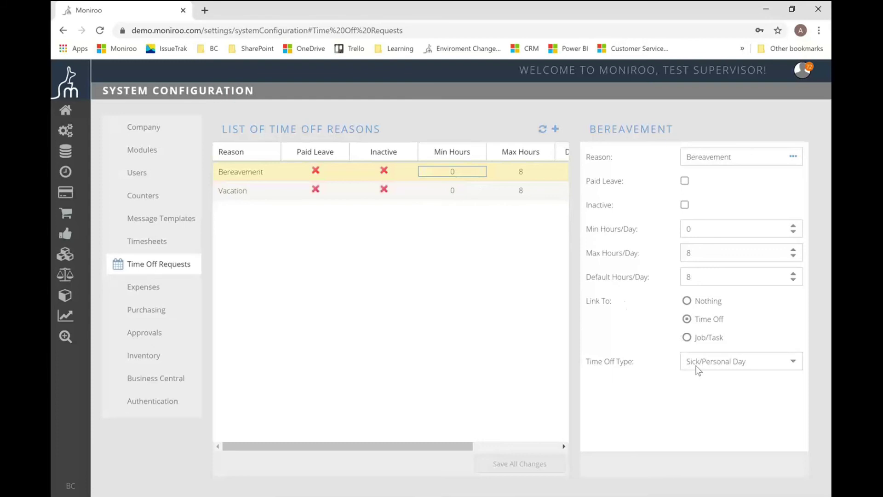
pyautogui.click(467, 192)
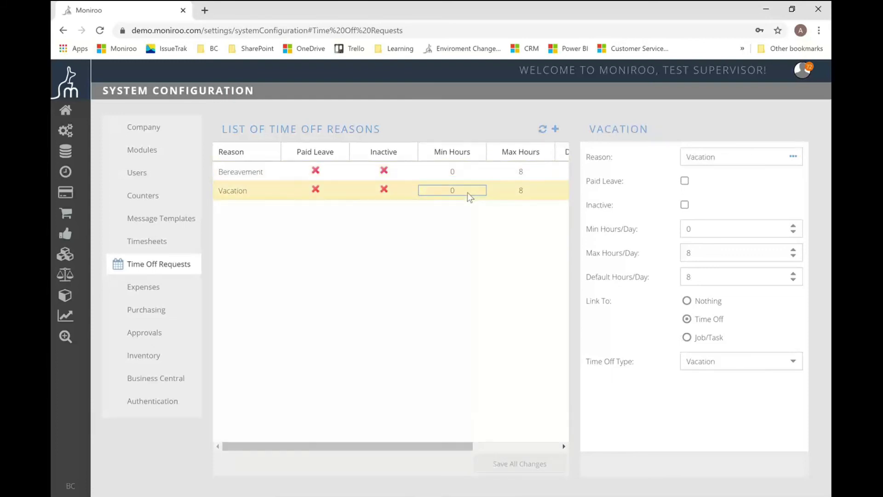